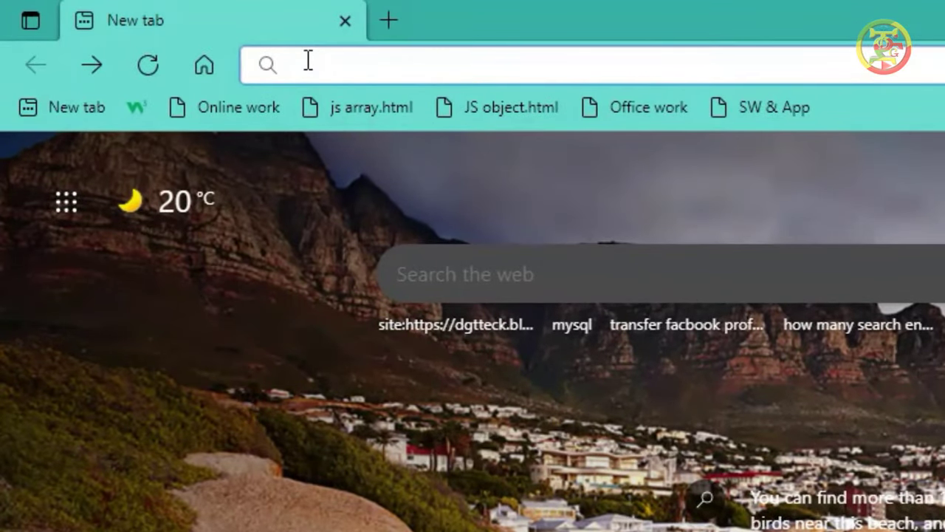
Step: Type mysql into the address bar of a new Edge tab
{"action": "type", "text": "mys"}
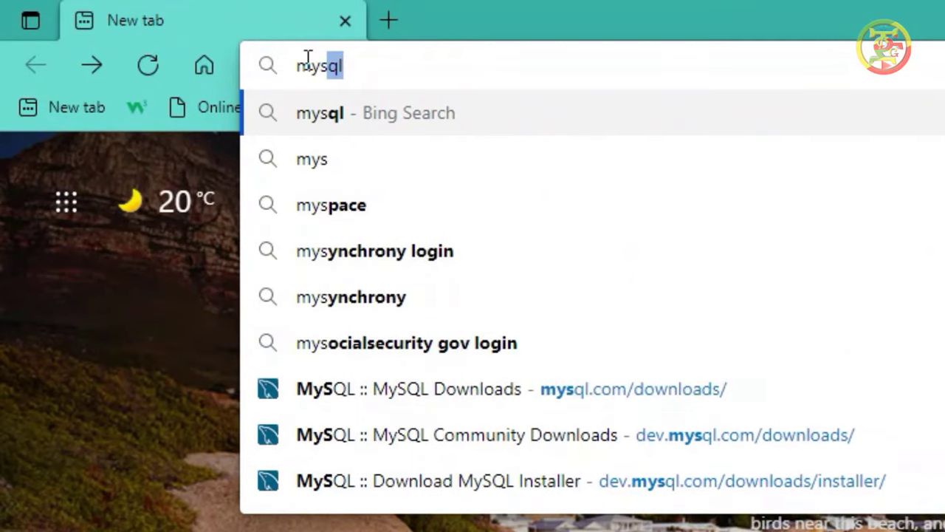
{"action": "type", "text": "ql"}
Step: Search Bing for mysql, open the official mysql.com result, then its Downloads page
{"action": "key", "text": "Return"}
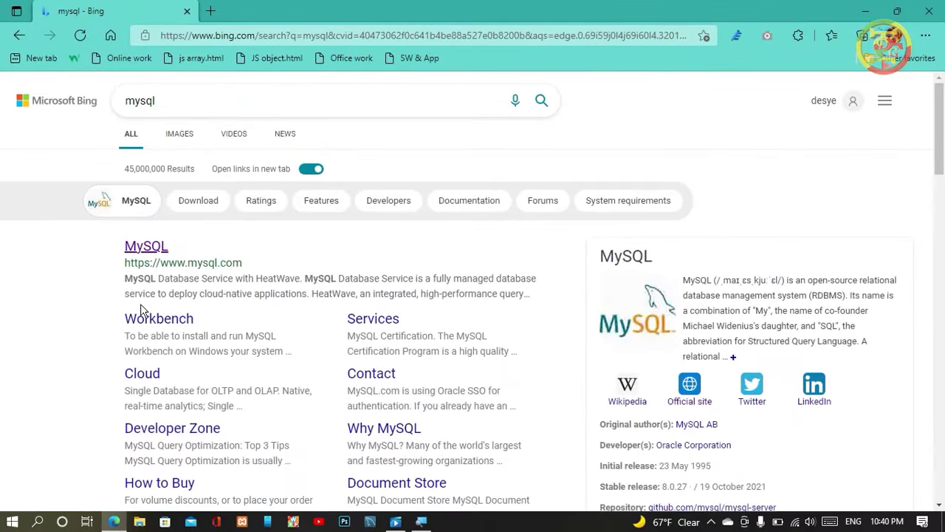
{"action": "scroll", "coordinate": [200, 310], "scroll_direction": "down", "scroll_amount": 3}
{"action": "scroll", "coordinate": [200, 310], "scroll_direction": "up", "scroll_amount": 3}
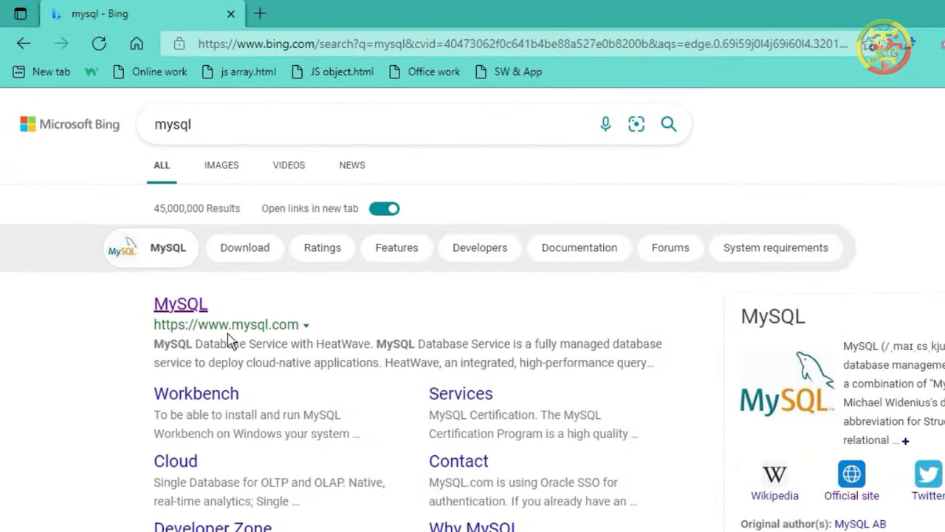
{"action": "left_click", "coordinate": [183, 313]}
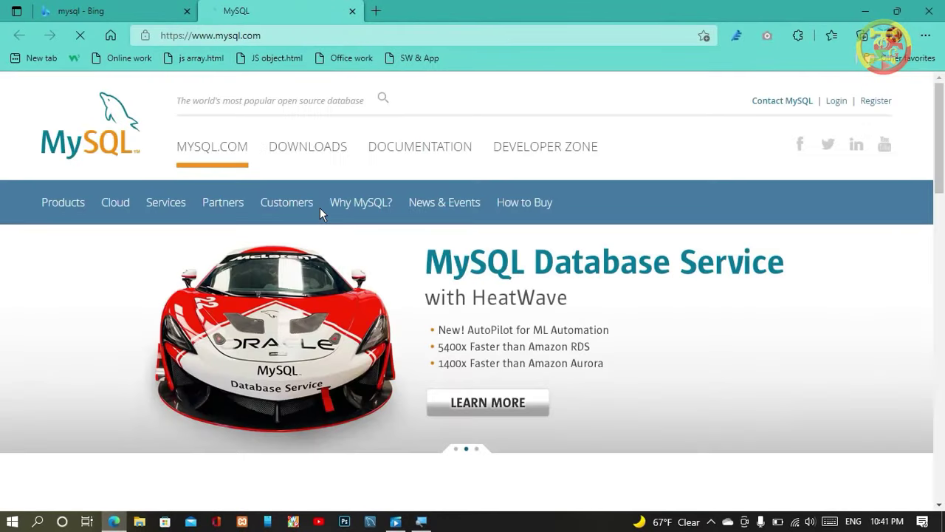
{"action": "left_click", "coordinate": [296, 147]}
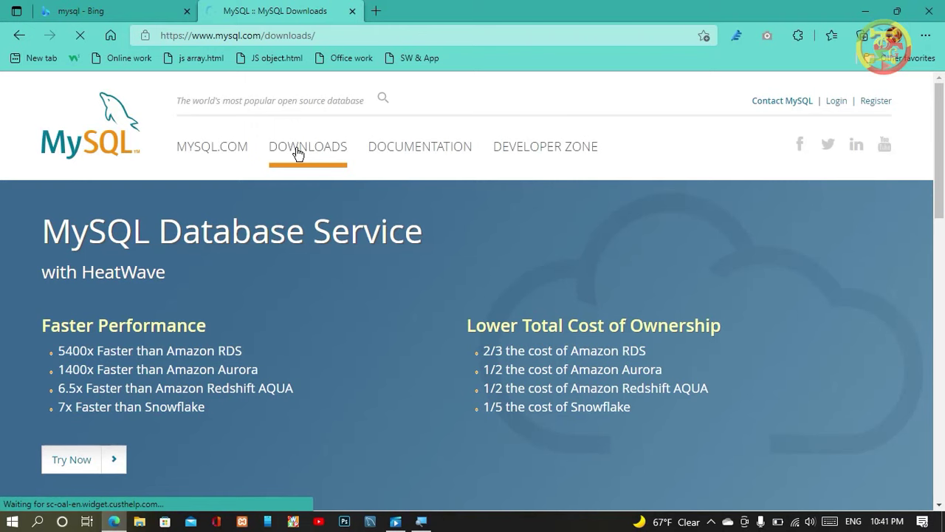
Step: Open MySQL Community (GPL) Downloads, then the MySQL Installer for Windows page
{"action": "scroll", "coordinate": [350, 174], "scroll_direction": "down", "scroll_amount": 3}
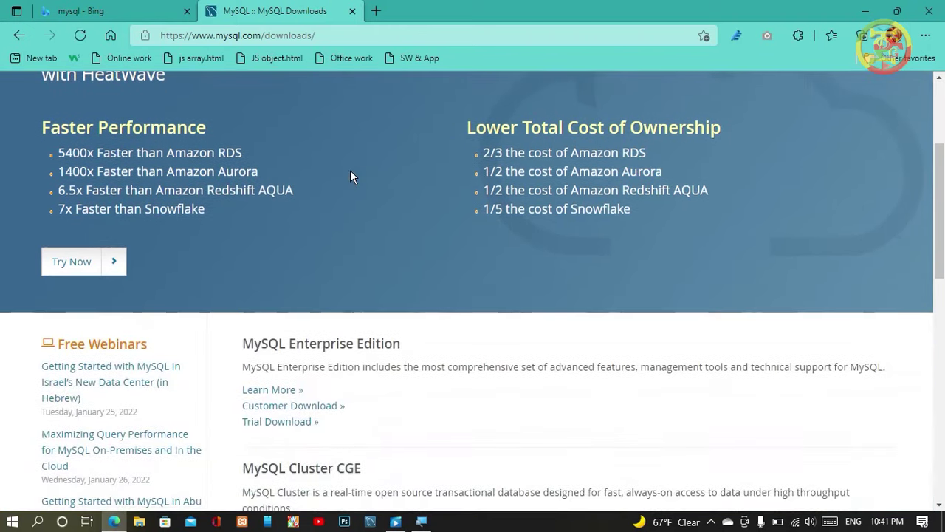
{"action": "scroll", "coordinate": [352, 176], "scroll_direction": "down", "scroll_amount": 3}
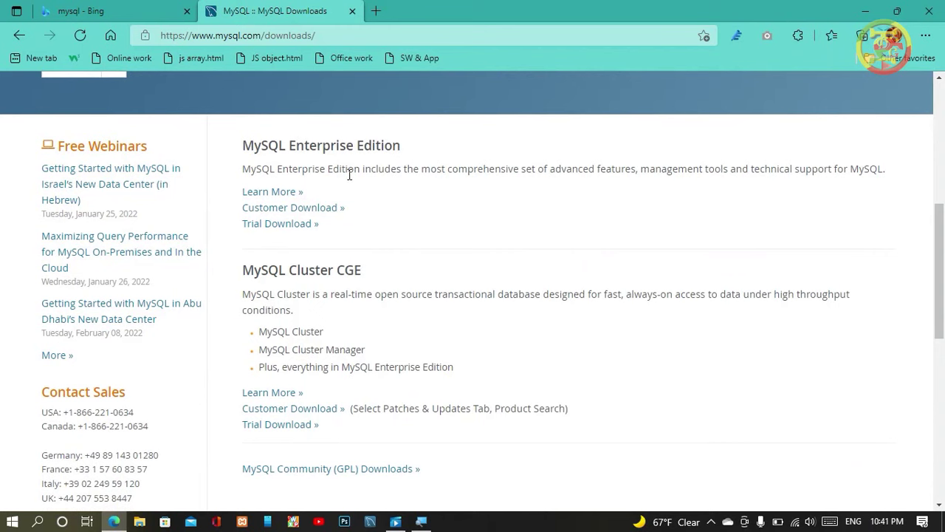
{"action": "scroll", "coordinate": [350, 175], "scroll_direction": "down", "scroll_amount": 3}
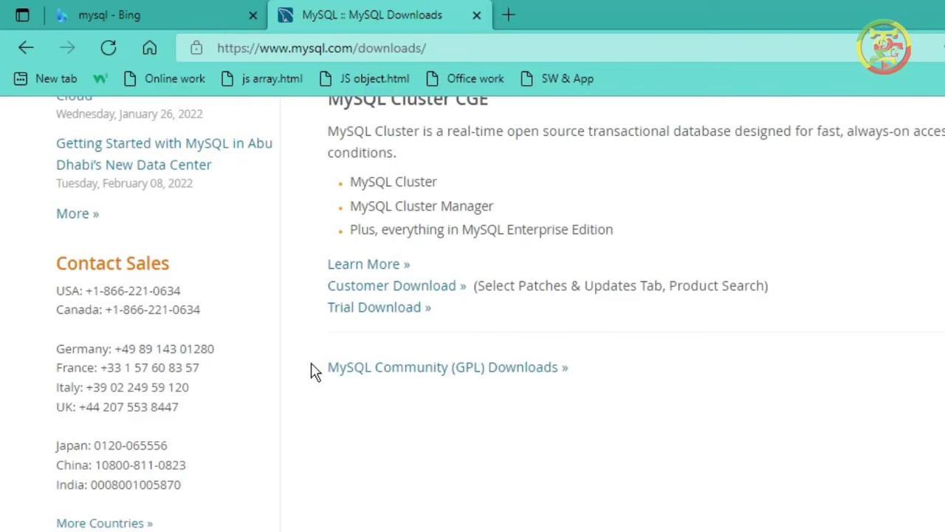
{"action": "left_click", "coordinate": [397, 374]}
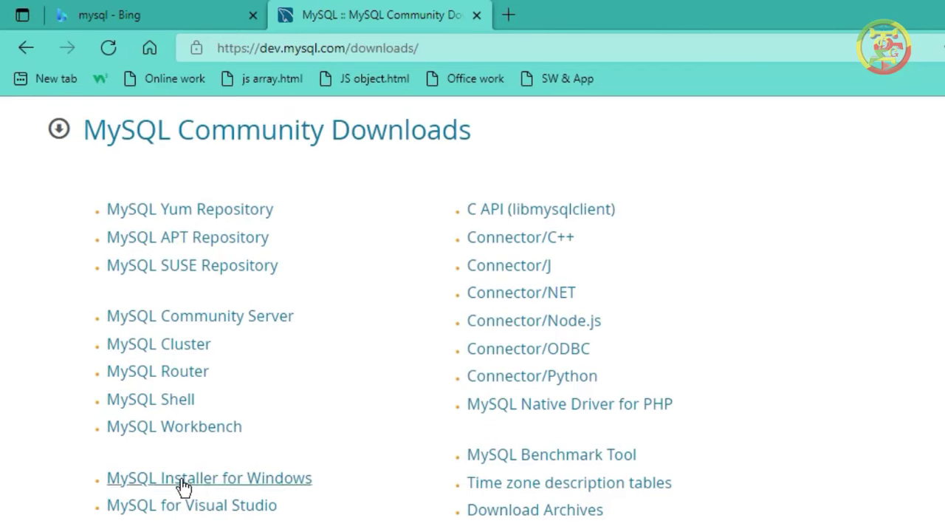
{"action": "left_click", "coordinate": [219, 485]}
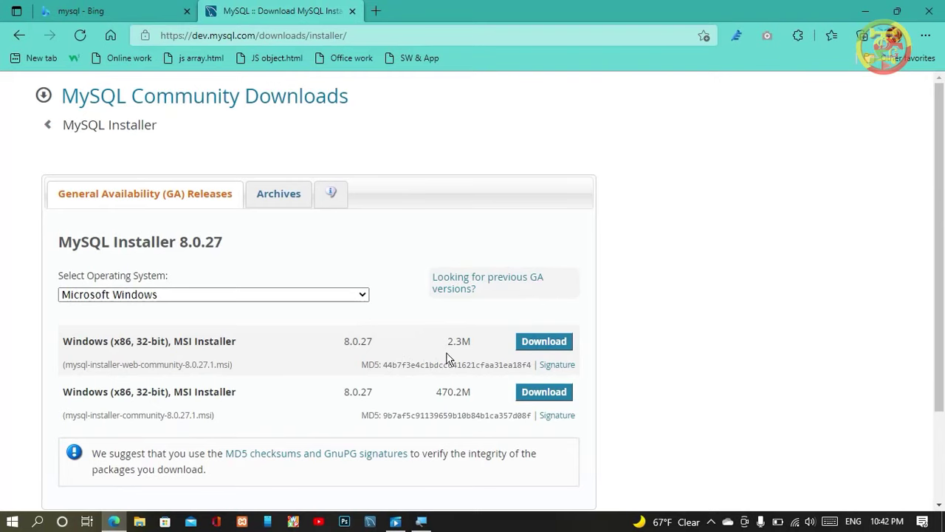
Step: Choose to download the 2.3M MySQL Installer 8.0.27 web installer for Windows
{"action": "left_click", "coordinate": [535, 347]}
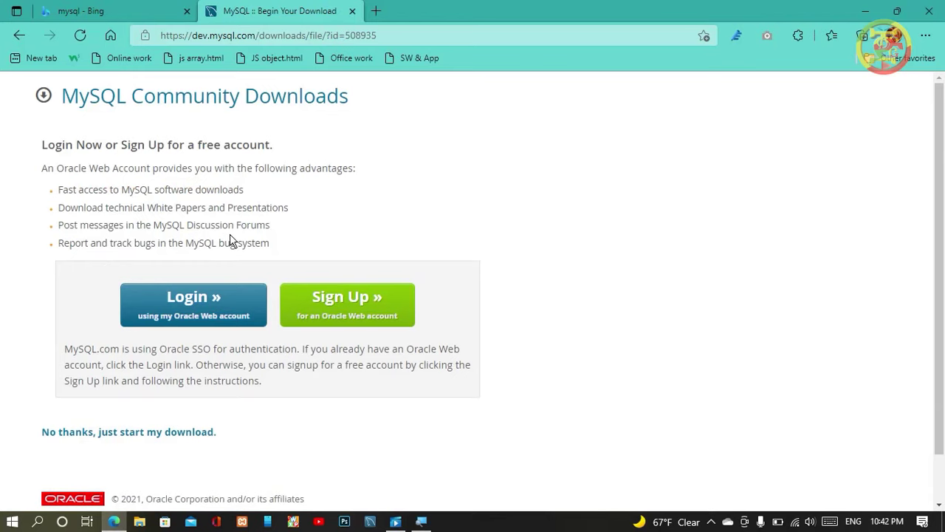
Step: Skip the Oracle login with 'No thanks, just start my download'
{"action": "scroll", "coordinate": [227, 303], "scroll_direction": "down", "scroll_amount": 1}
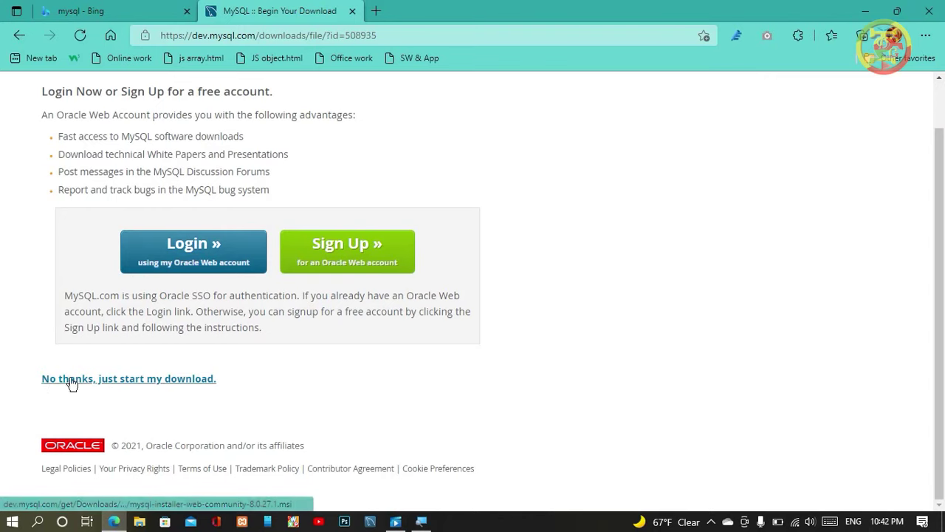
{"action": "left_click", "coordinate": [143, 380]}
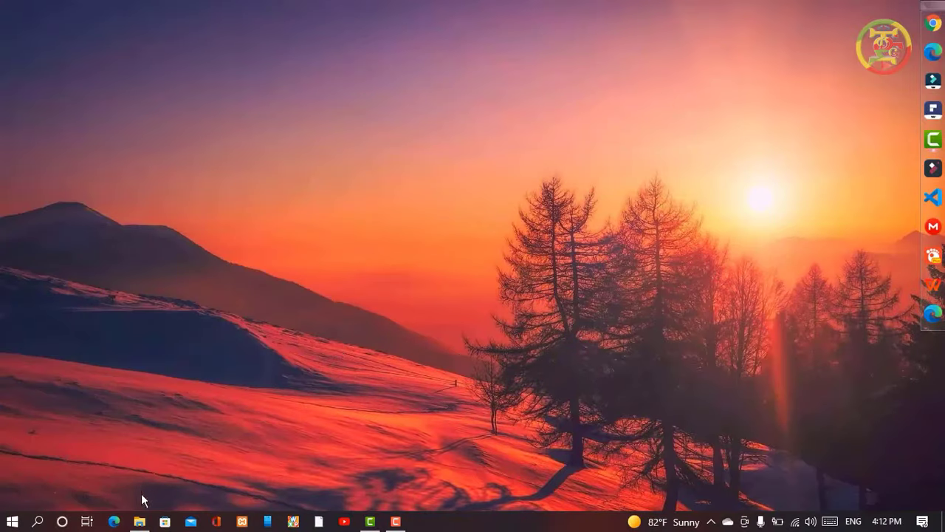
Step: Install mysql-installer-web-community-8.0.27.1 from the Downloads folder using its context menu
{"action": "left_click", "coordinate": [138, 522]}
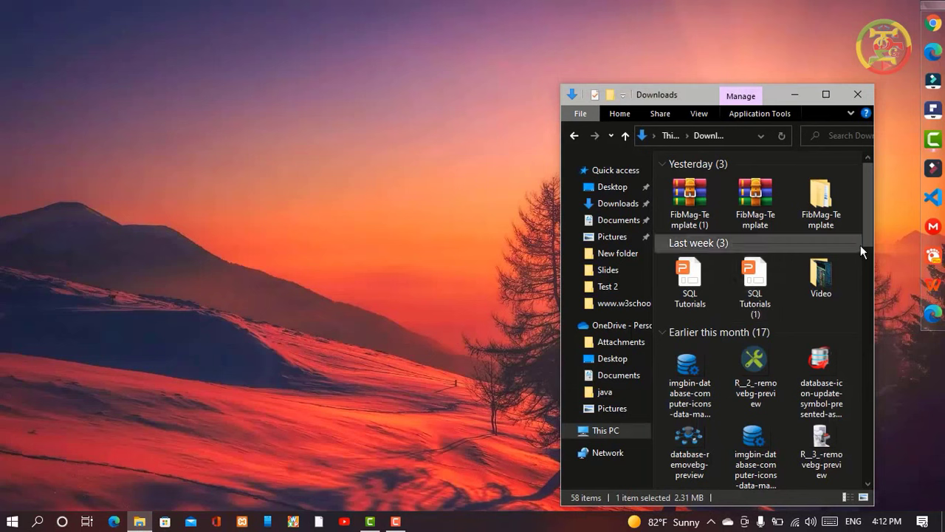
{"action": "left_click_drag", "start_coordinate": [869, 233], "coordinate": [858, 309]}
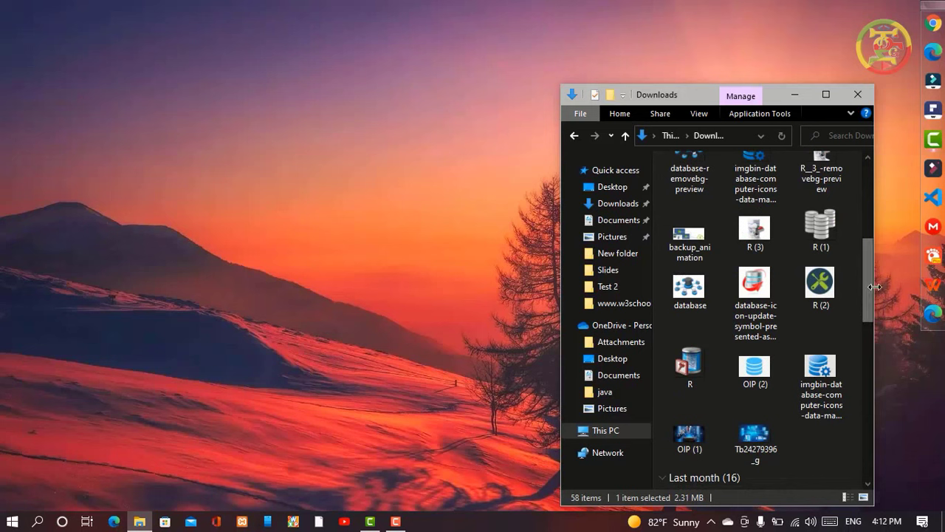
{"action": "left_click_drag", "start_coordinate": [859, 299], "coordinate": [858, 366]}
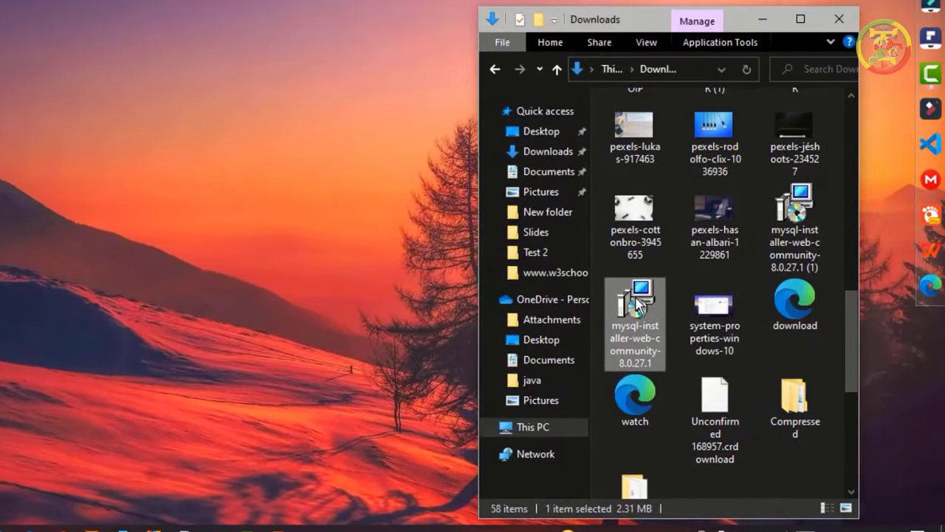
{"action": "right_click", "coordinate": [636, 297]}
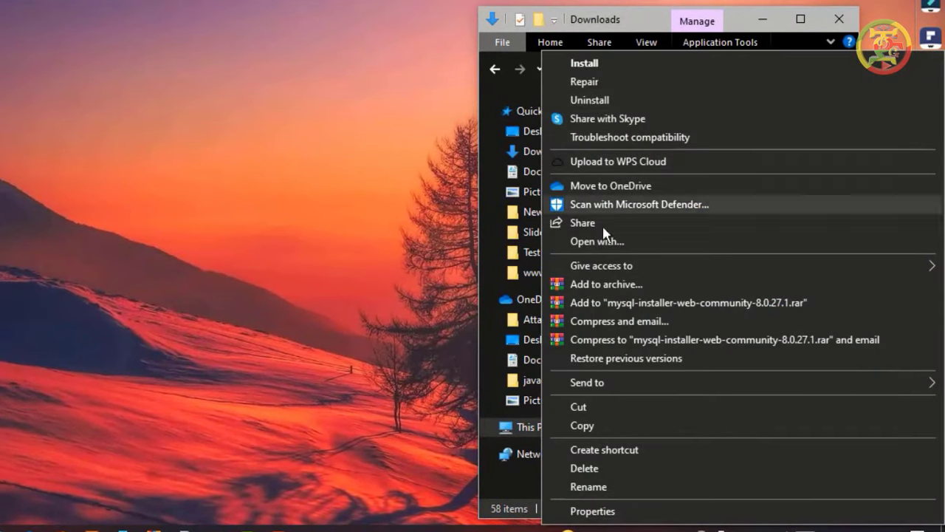
{"action": "mouse_move", "coordinate": [615, 265]}
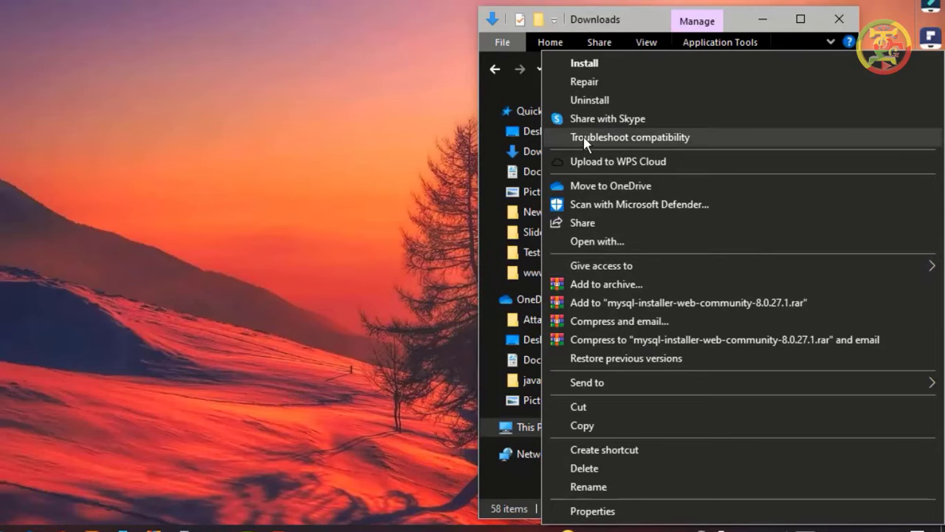
{"action": "left_click", "coordinate": [583, 62]}
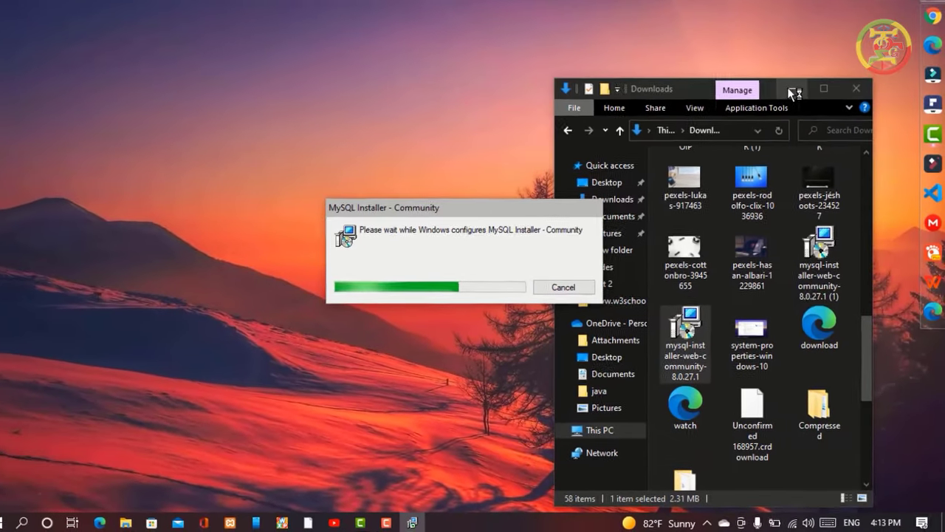
Step: Minimize File Explorer and continue with the Developer Default setup type
{"action": "left_click", "coordinate": [763, 19]}
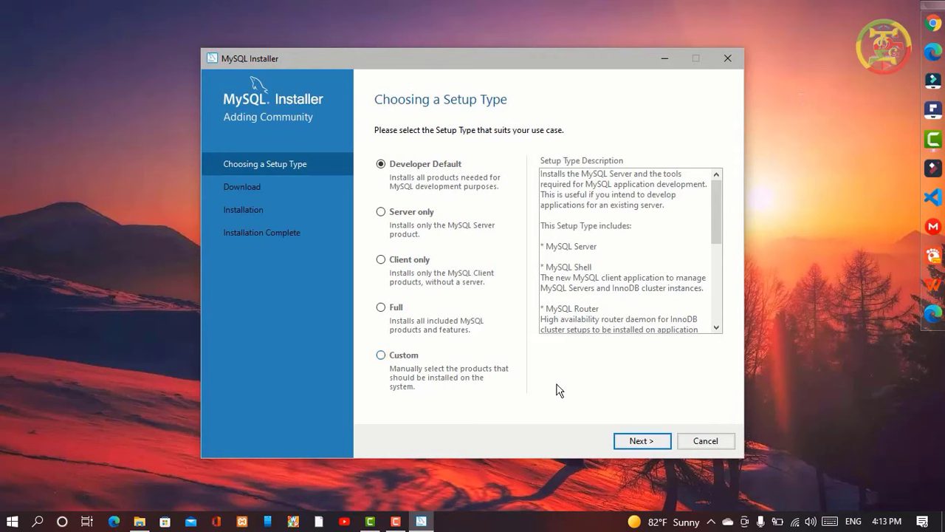
{"action": "left_click", "coordinate": [636, 441]}
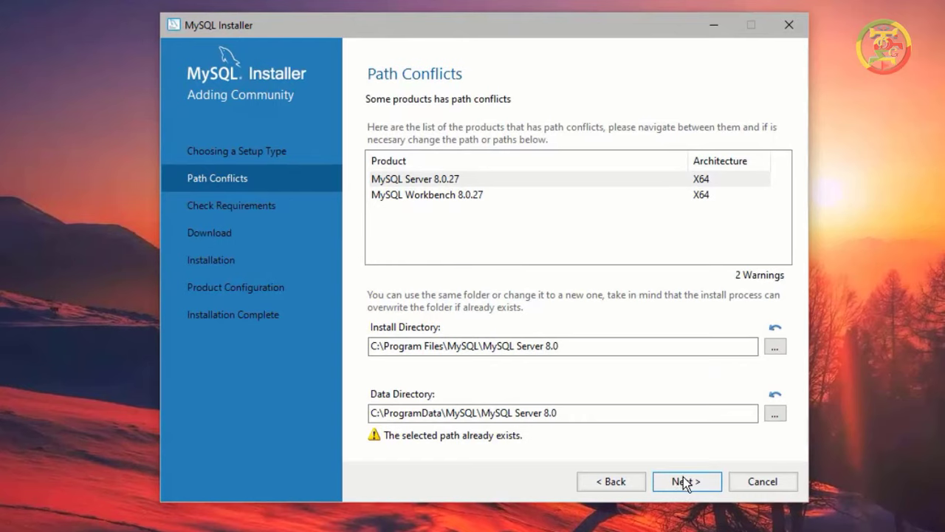
Step: Continue past Path Conflicts and Check Requirements, answering Yes to both warnings
{"action": "left_click", "coordinate": [683, 476]}
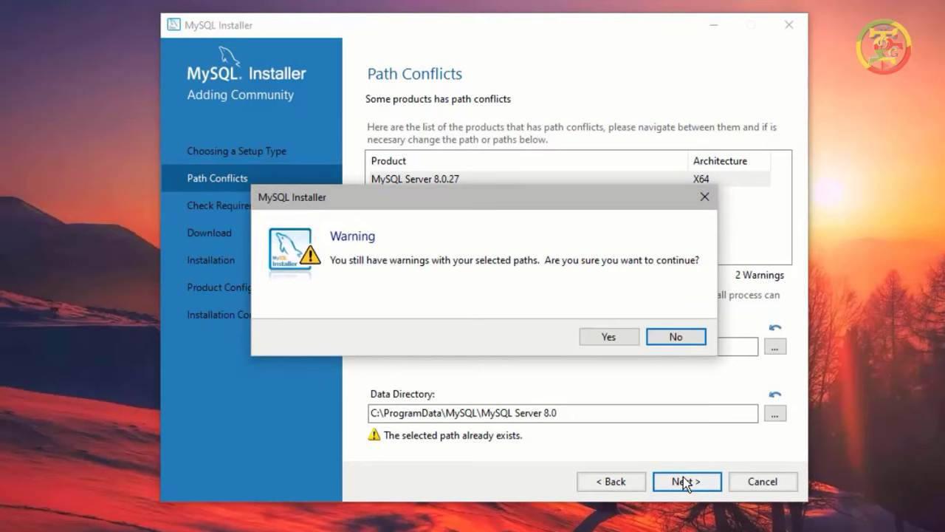
{"action": "left_click", "coordinate": [609, 338]}
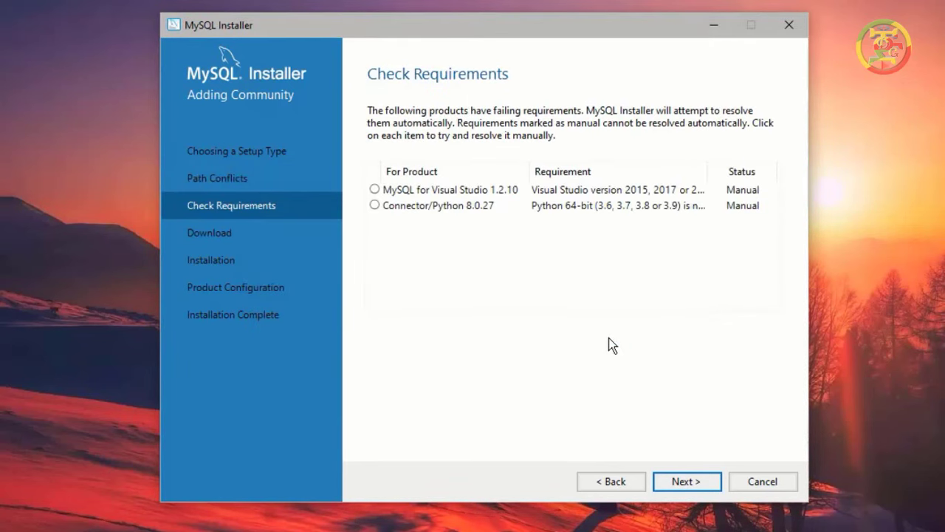
{"action": "left_click", "coordinate": [677, 483]}
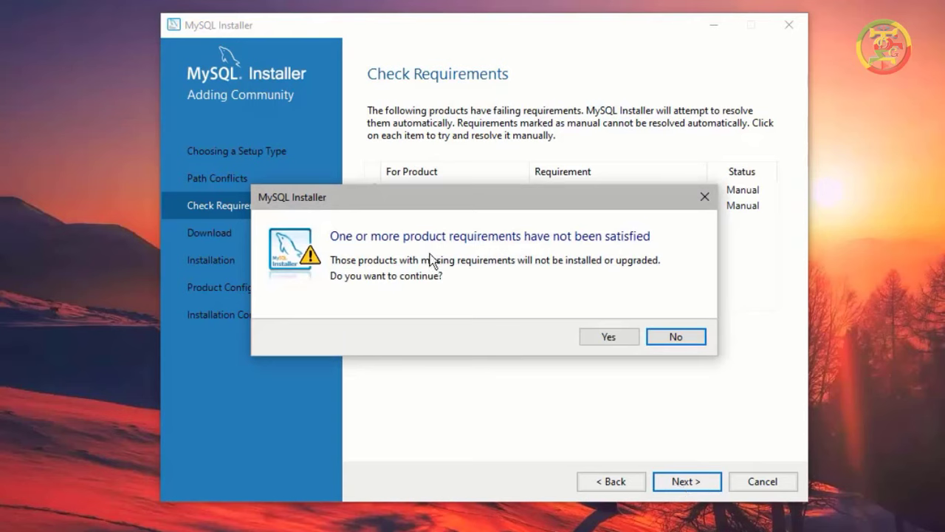
{"action": "left_click", "coordinate": [631, 334]}
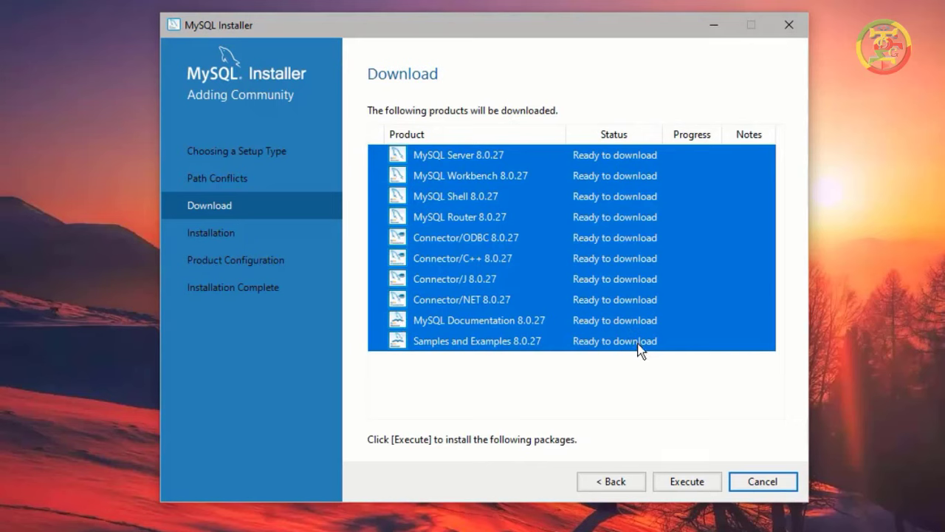
Step: Execute the download of the ten MySQL 8.0.27 products and wait for completion
{"action": "left_click", "coordinate": [682, 485]}
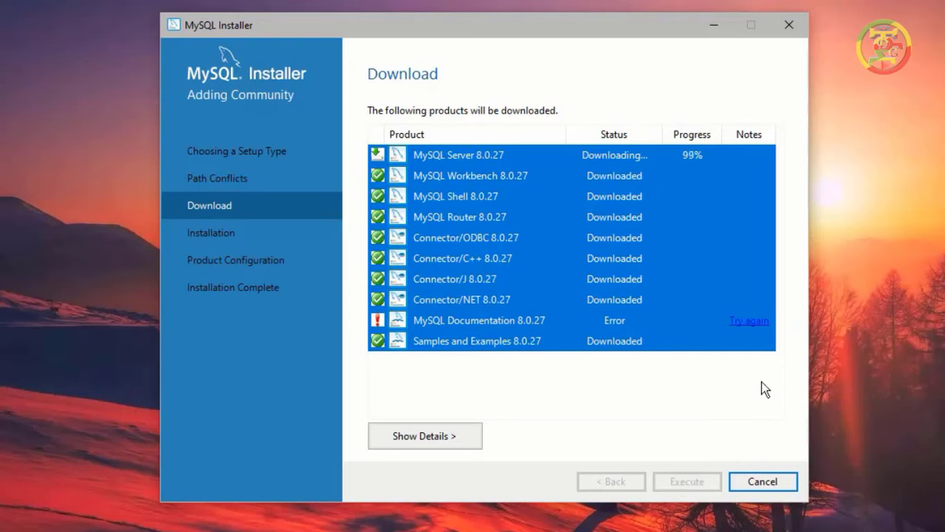
{"action": "left_click", "coordinate": [411, 323]}
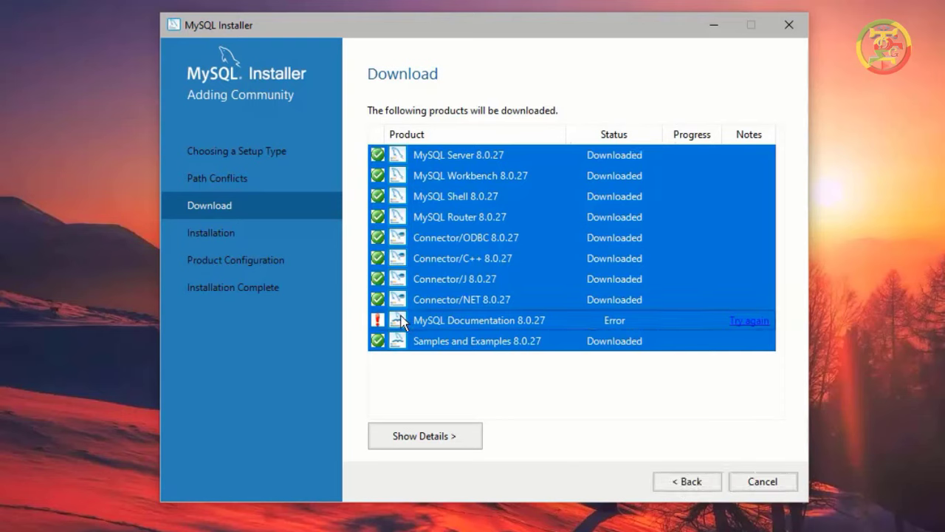
Step: Step back and forward, accept the path warning, and re-execute to redownload MySQL Documentation 8.0.27
{"action": "left_click", "coordinate": [685, 481]}
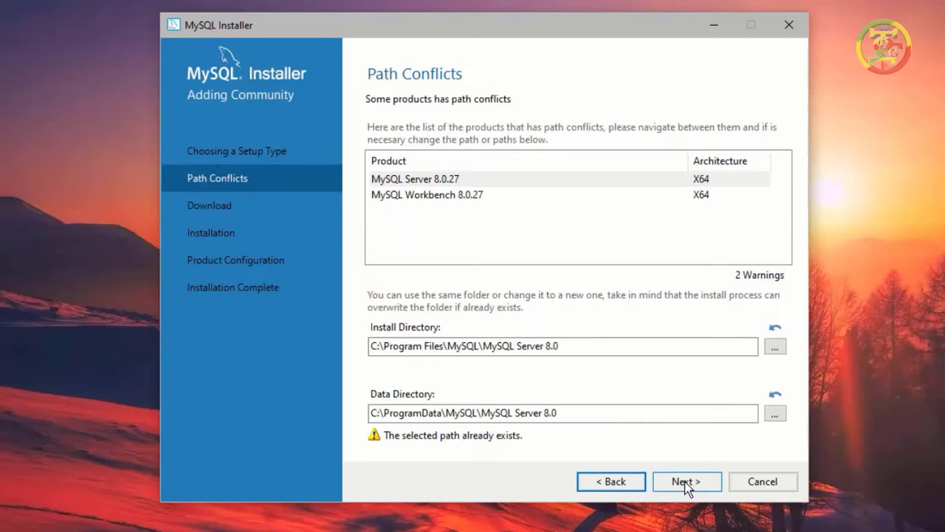
{"action": "left_click", "coordinate": [681, 482]}
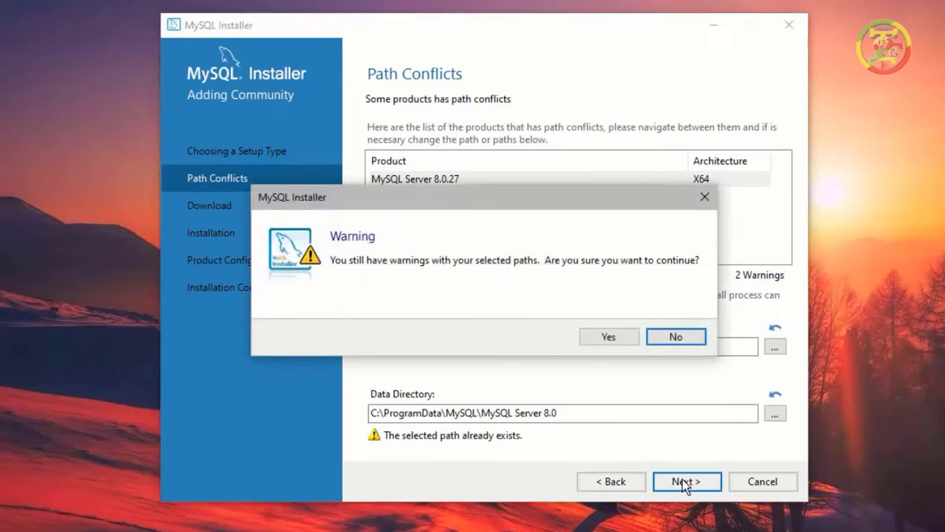
{"action": "left_click", "coordinate": [609, 342]}
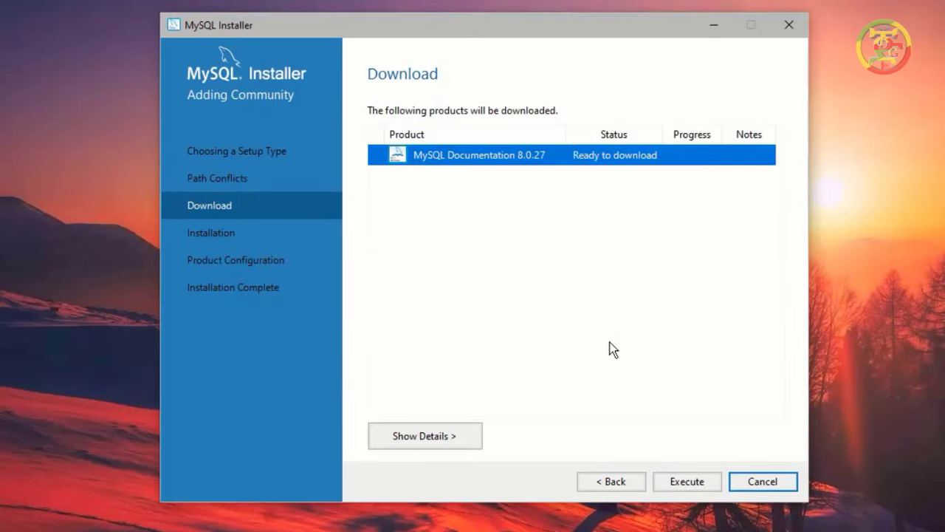
{"action": "left_click", "coordinate": [684, 483]}
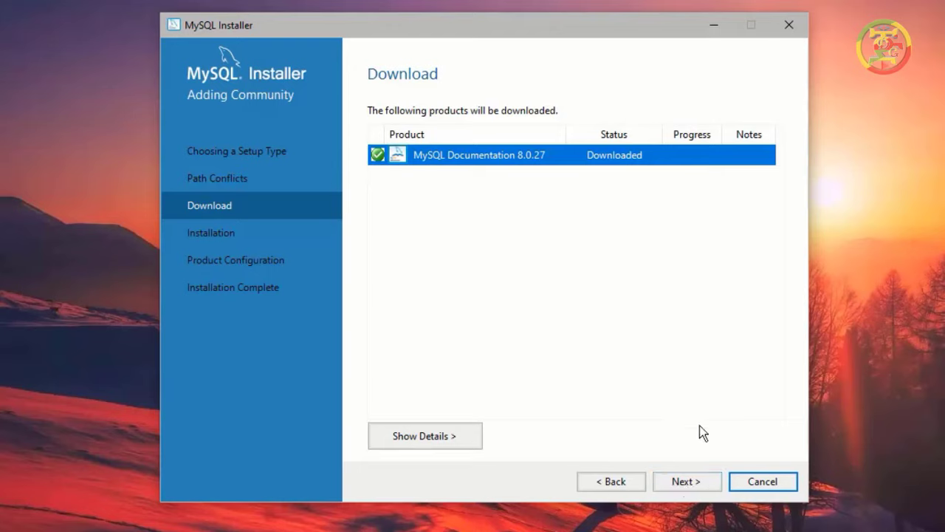
Step: Run the installation of all ten downloaded 8.0.27 products, from MySQL Server through Samples and Examples, until each shows Complete
{"action": "left_click", "coordinate": [678, 477]}
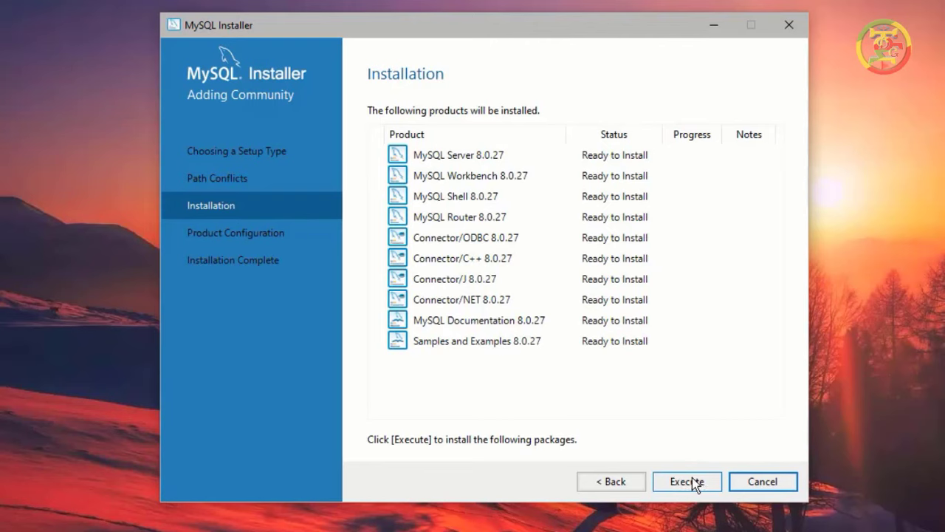
{"action": "left_click", "coordinate": [690, 478]}
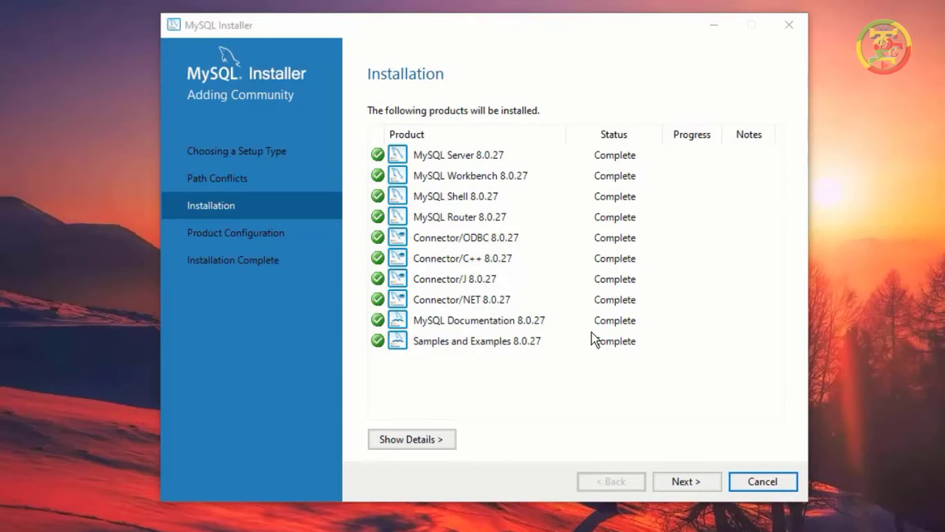
{"action": "left_click", "coordinate": [685, 483]}
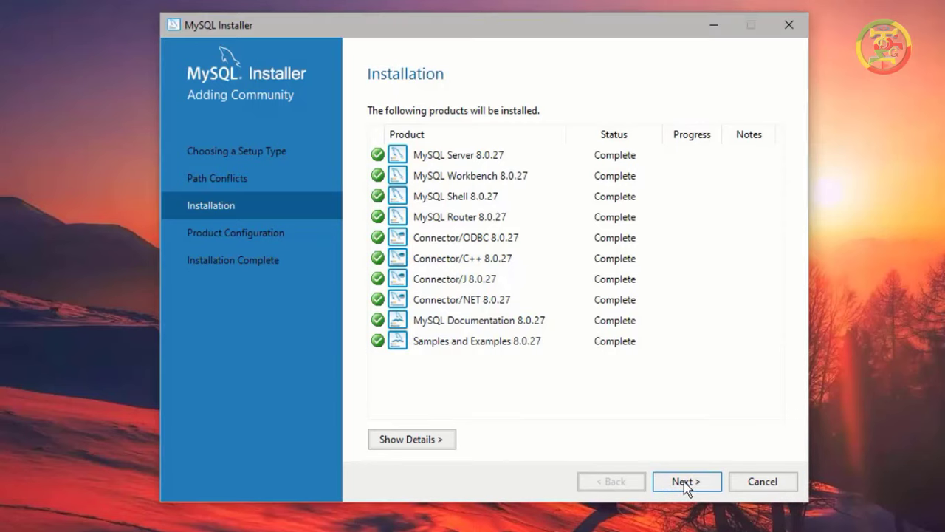
Step: Start MySQL Server 8.0.27 configuration, keeping default Type and Networking and strong password authentication, up to Accounts and Roles
{"action": "left_click", "coordinate": [684, 482]}
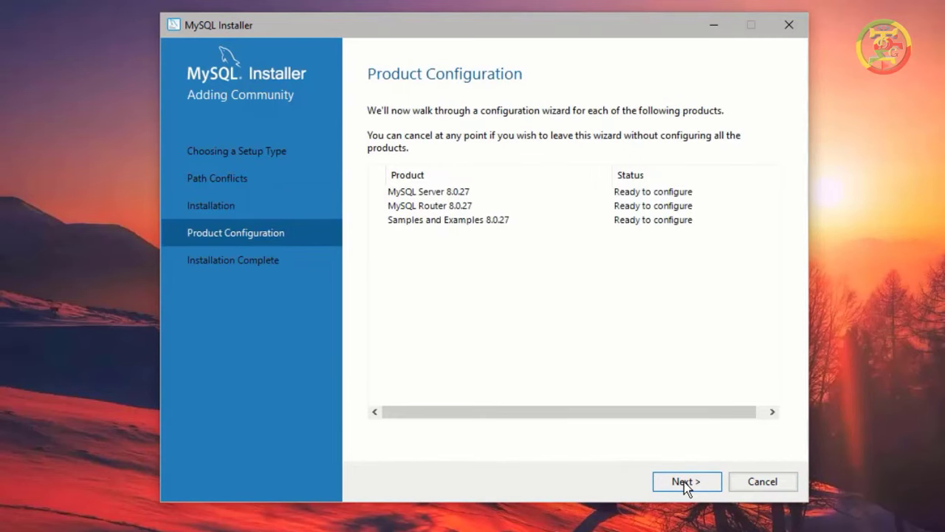
{"action": "left_click", "coordinate": [685, 483]}
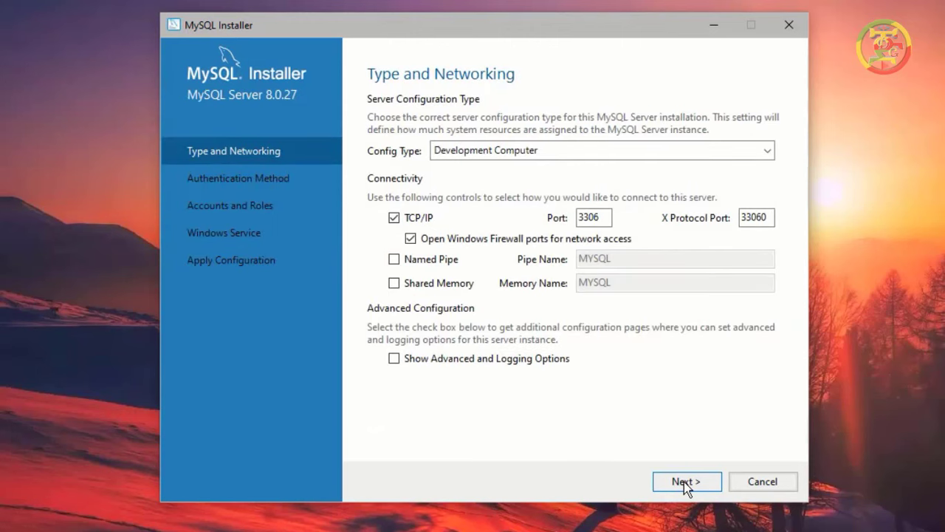
{"action": "left_click", "coordinate": [685, 483]}
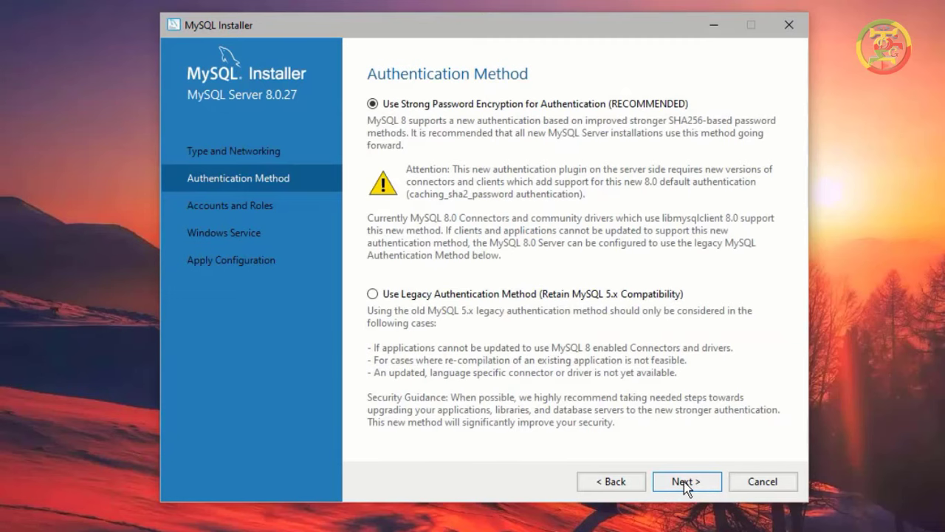
{"action": "left_click", "coordinate": [686, 483]}
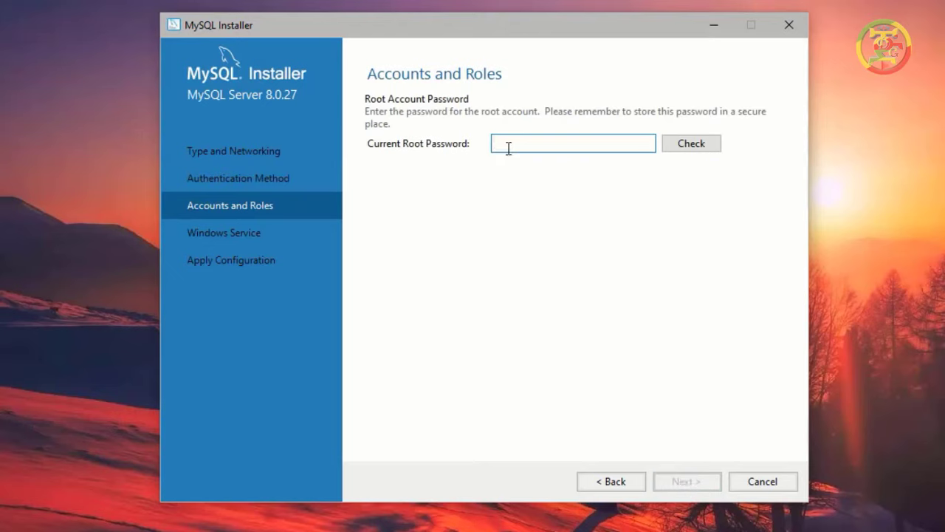
Step: Enter and check the current root account password, then continue to the Windows Service page (MYSQL80)
{"action": "type", "text": "1234"}
{"action": "left_click", "coordinate": [687, 147]}
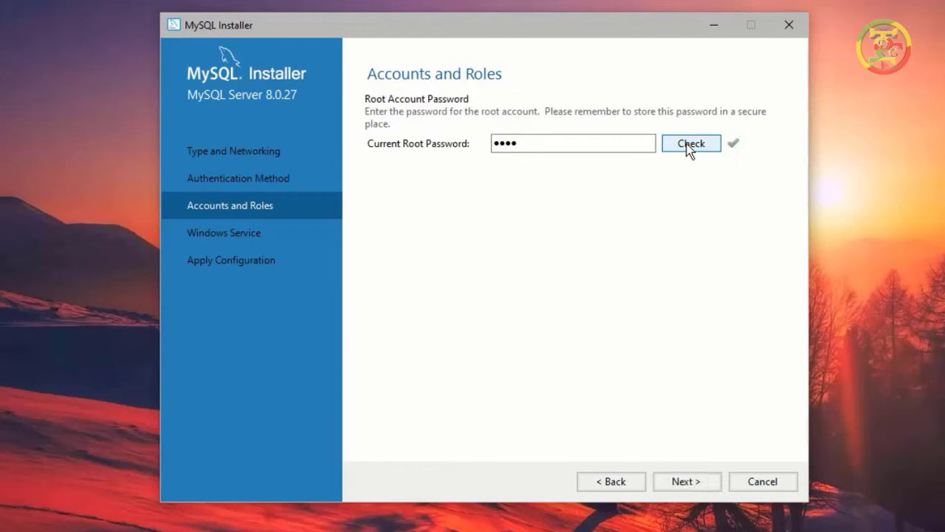
{"action": "left_click", "coordinate": [683, 483]}
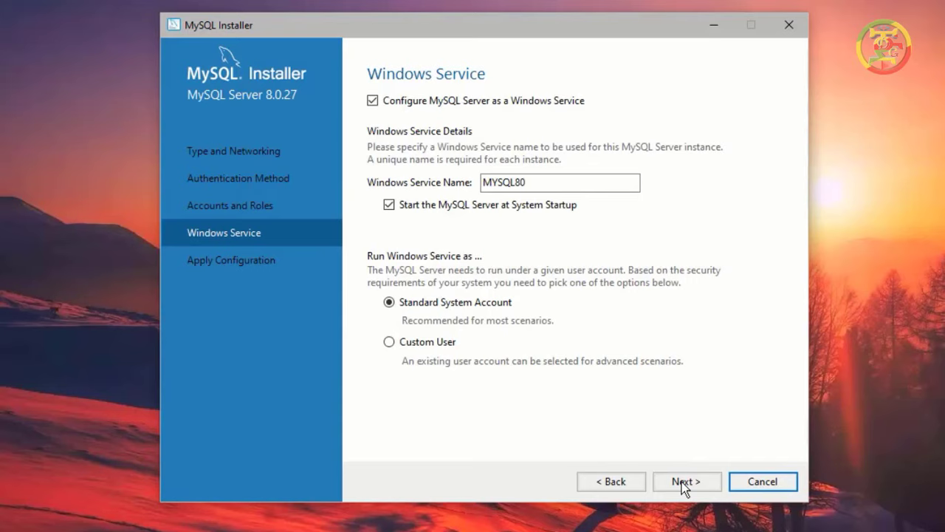